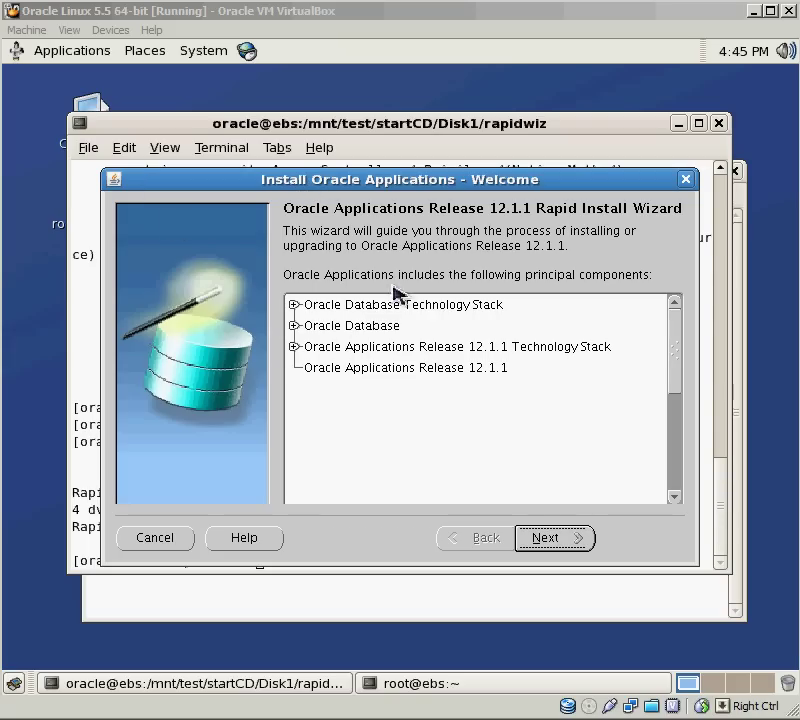
- Expand the Database Technology Stack, Oracle Database and Applications 12.1.1 Technology Stack nodes and review the list
left_click(295, 306)
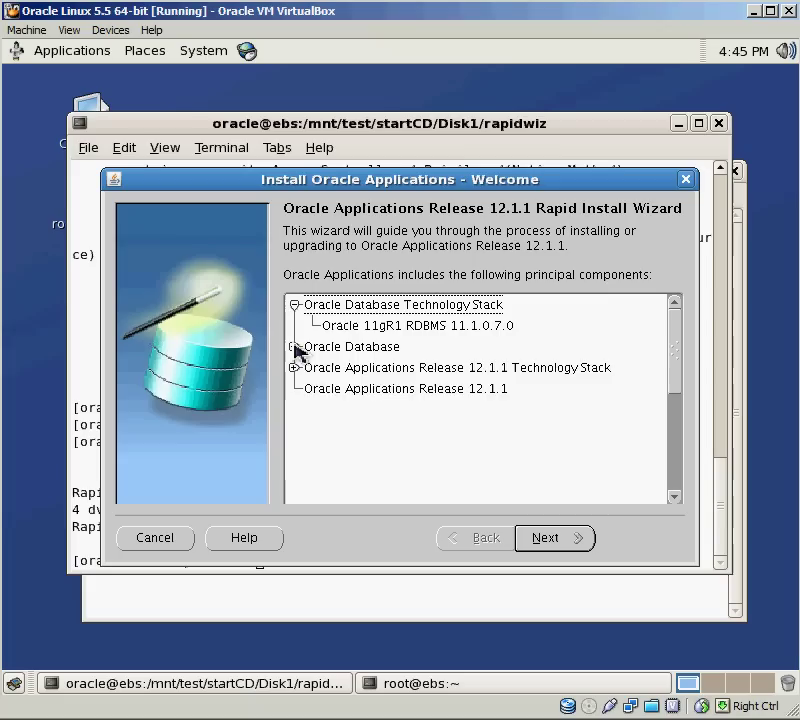
left_click(297, 348)
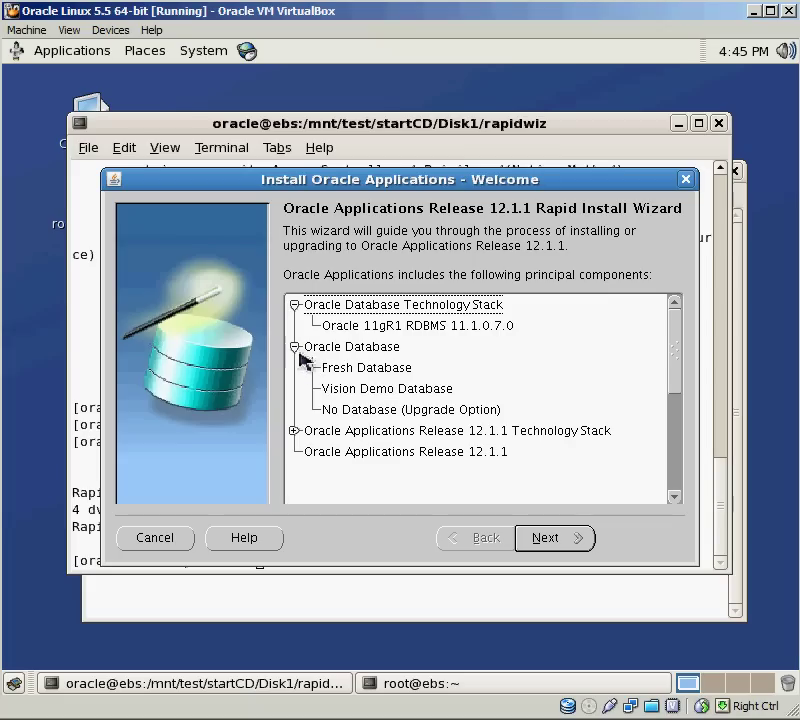
left_click(295, 429)
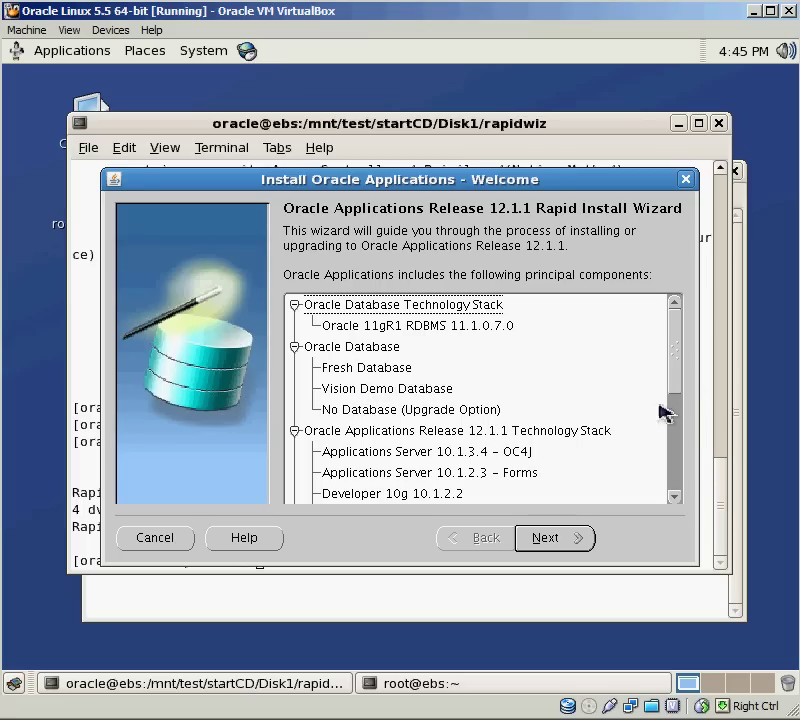
left_click_drag(682, 376, 679, 418)
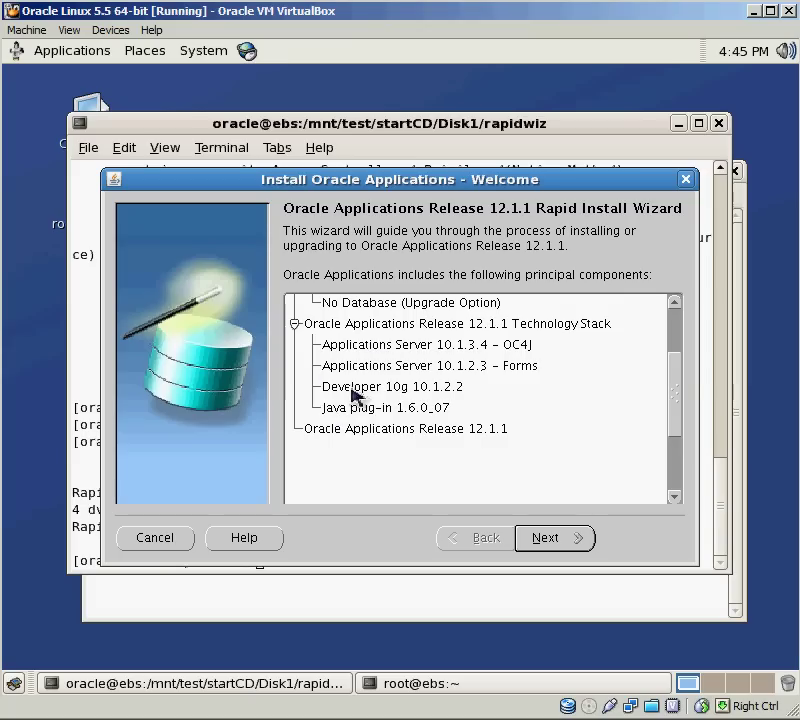
left_click_drag(680, 381, 684, 327)
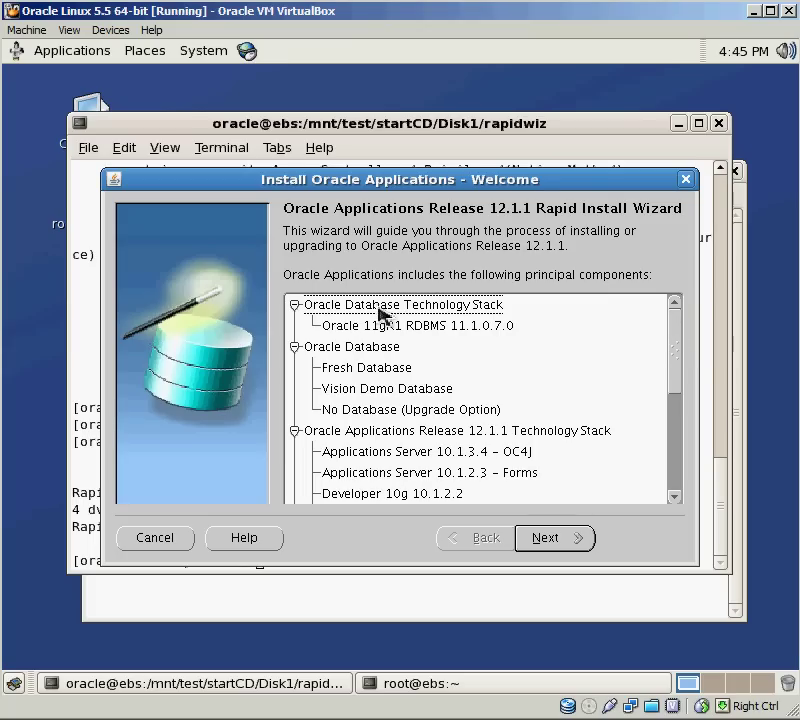
left_click_drag(675, 334, 675, 366)
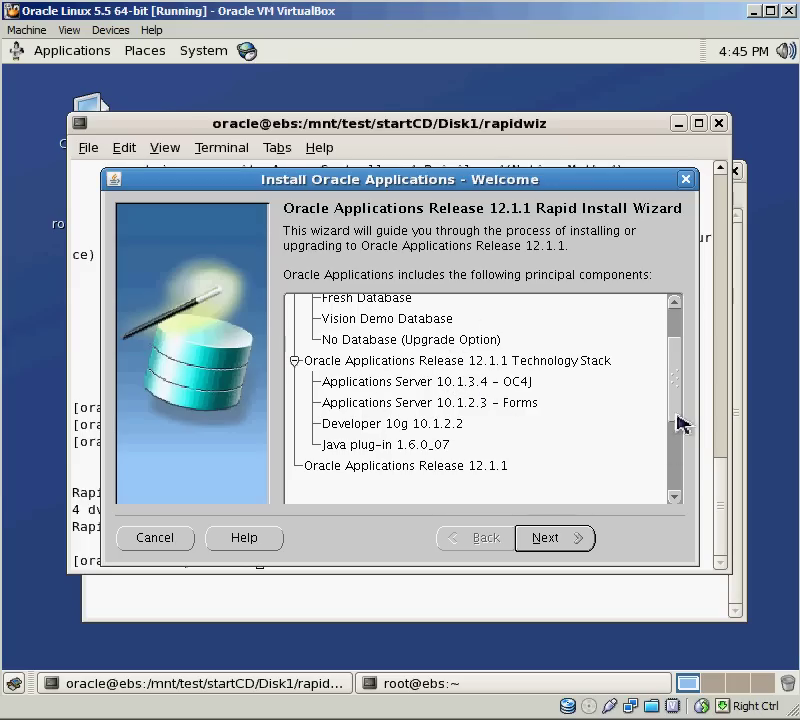
left_click_drag(677, 395, 684, 362)
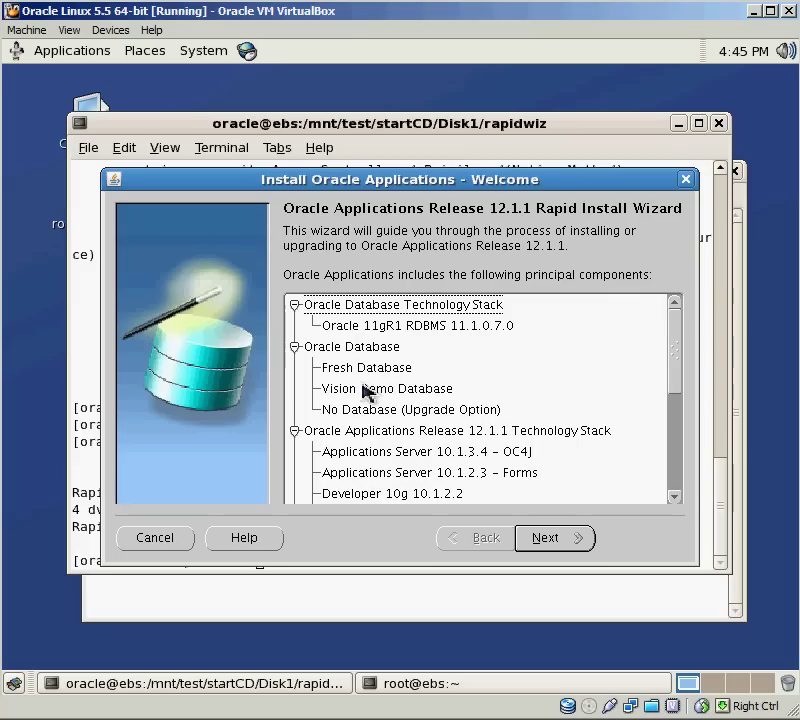
- Move from the Welcome page to Select Wizard Operation, keeping the Release 12.1.1 new install
left_click(555, 546)
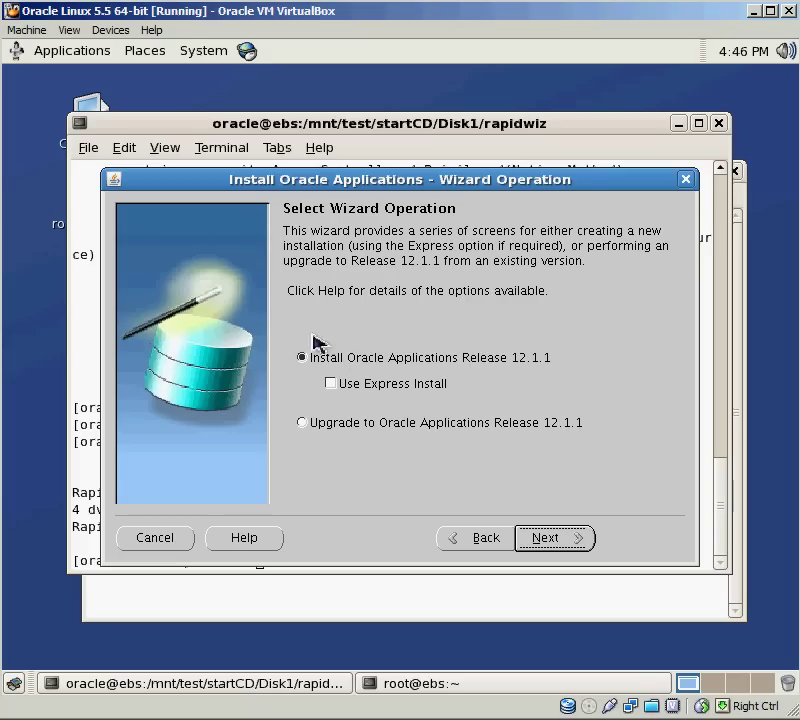
- Continue to the Oracle Configuration Manager Details page with the default new install
left_click(548, 537)
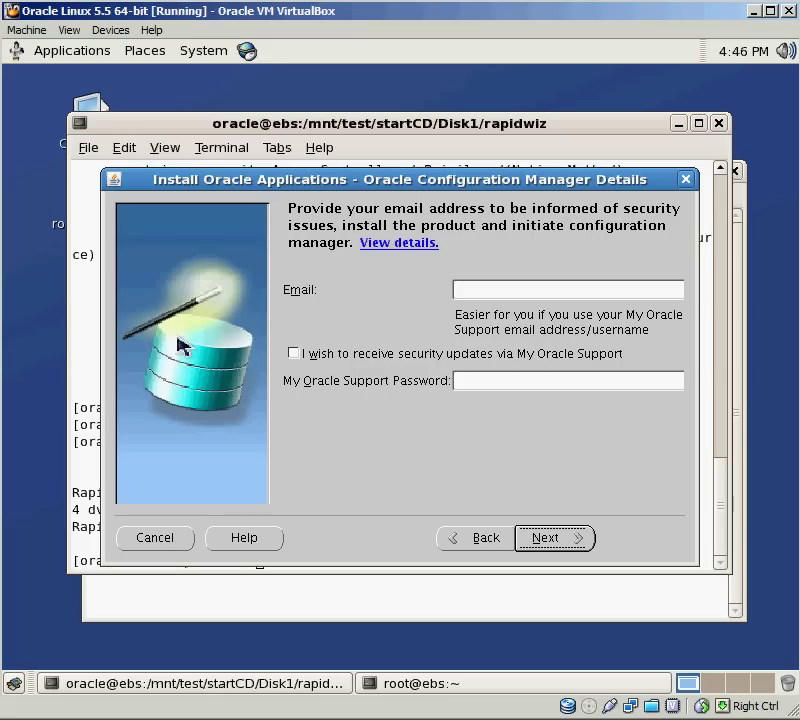
- Skip the support email and password and reach Configuration Choice with a new configuration
left_click(558, 541)
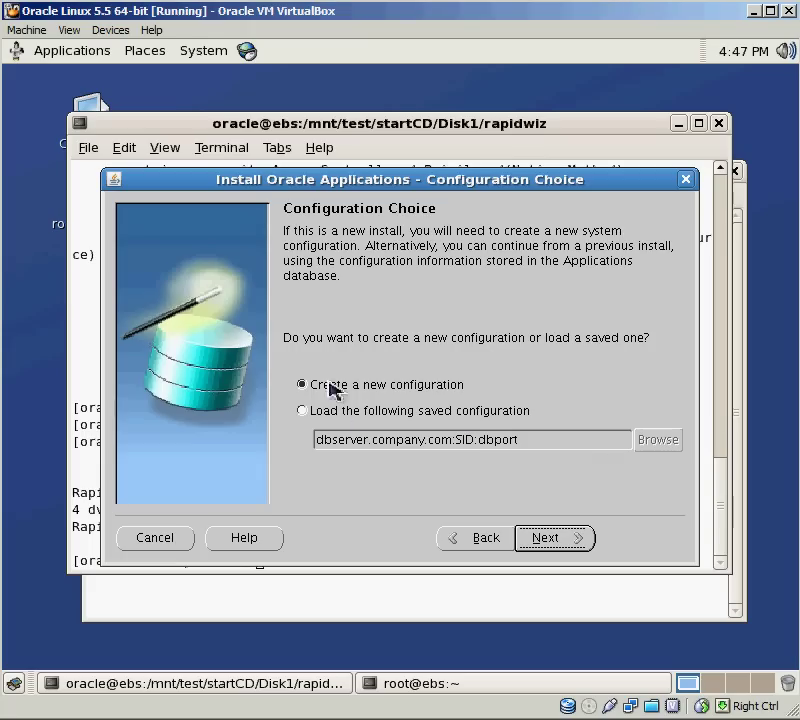
- Reach Global System Settings on Port Pool 0 and scroll through the derived port values
left_click(543, 543)
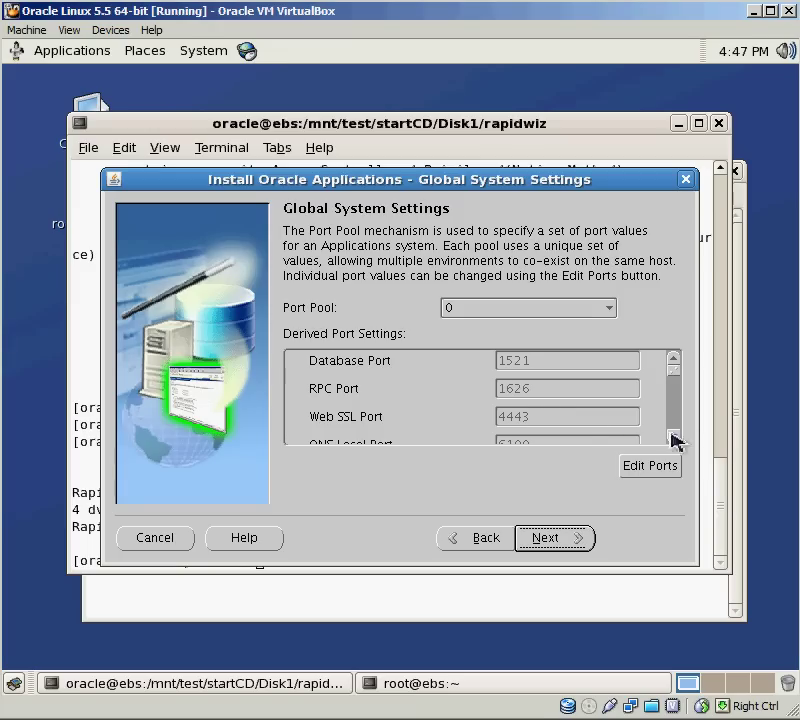
left_click(674, 436)
left_click(674, 436)
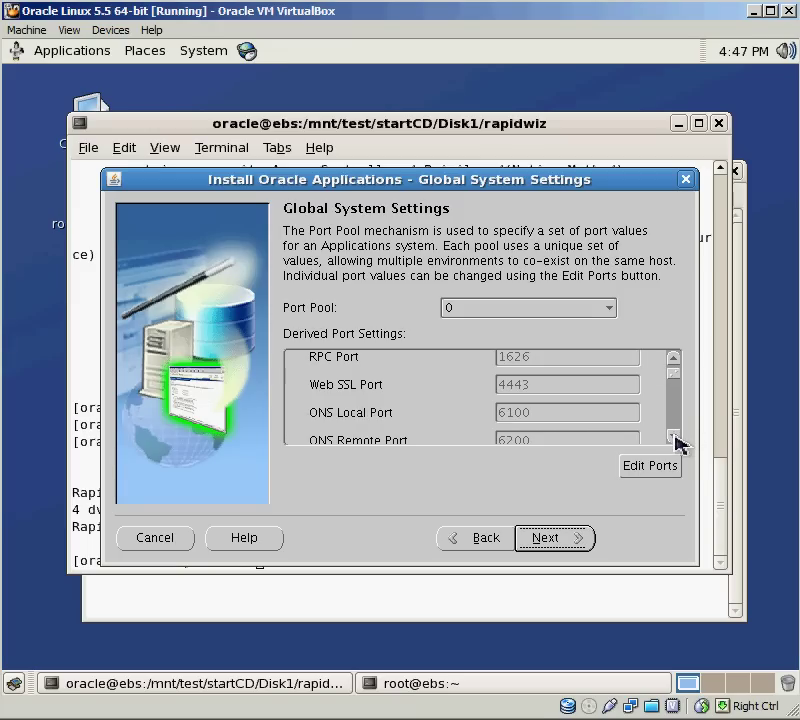
left_click(674, 436)
left_click(674, 436)
left_click(674, 436)
left_click(674, 436)
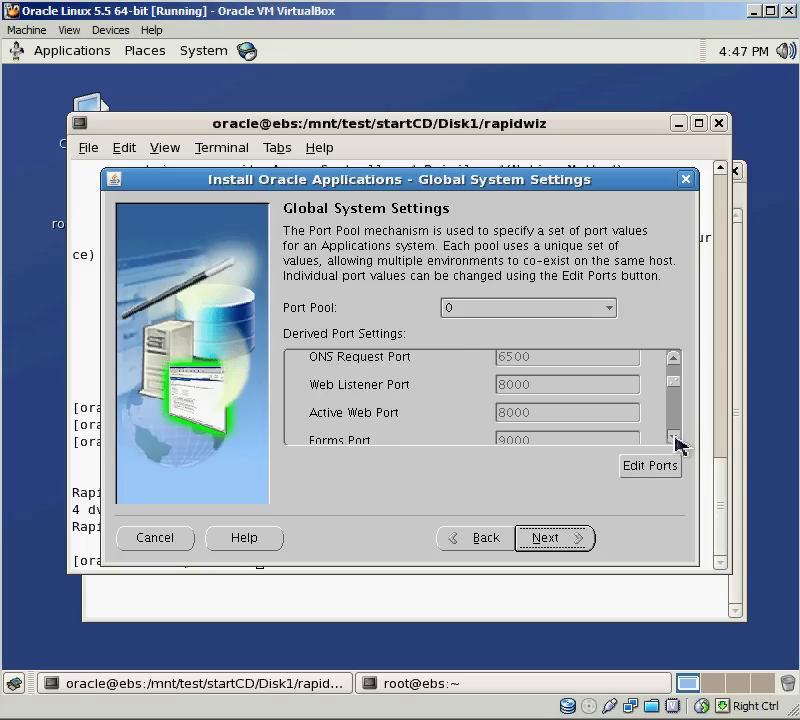
left_click(674, 436)
left_click(674, 436)
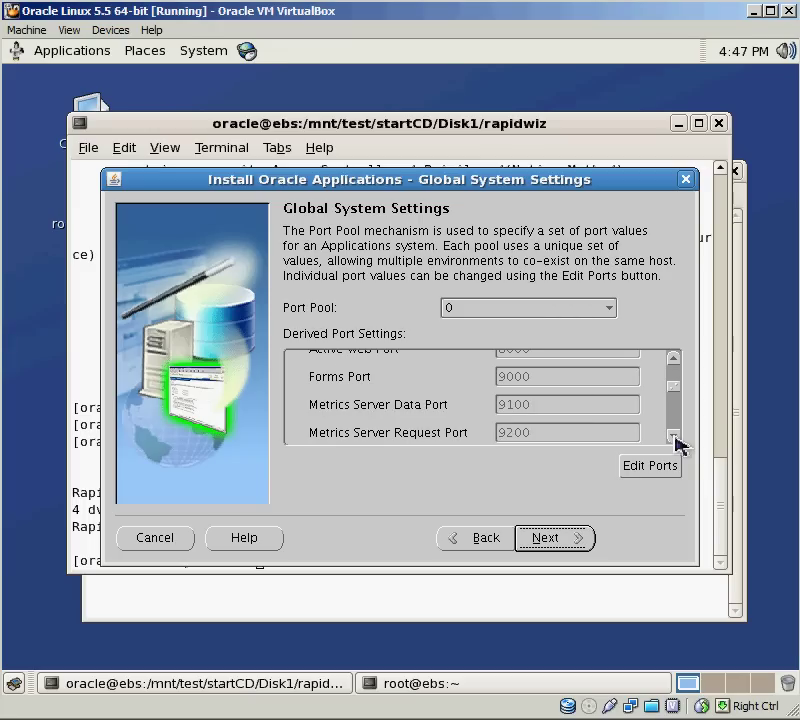
left_click(674, 436)
left_click(674, 436)
left_click(674, 436)
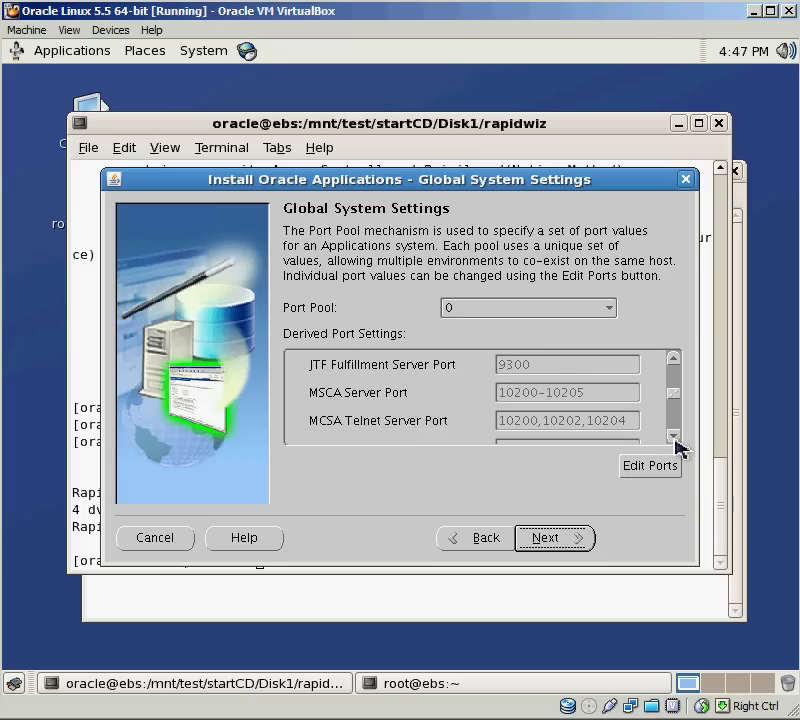
left_click(674, 436)
left_click(674, 436)
left_click(674, 436)
left_click(674, 436)
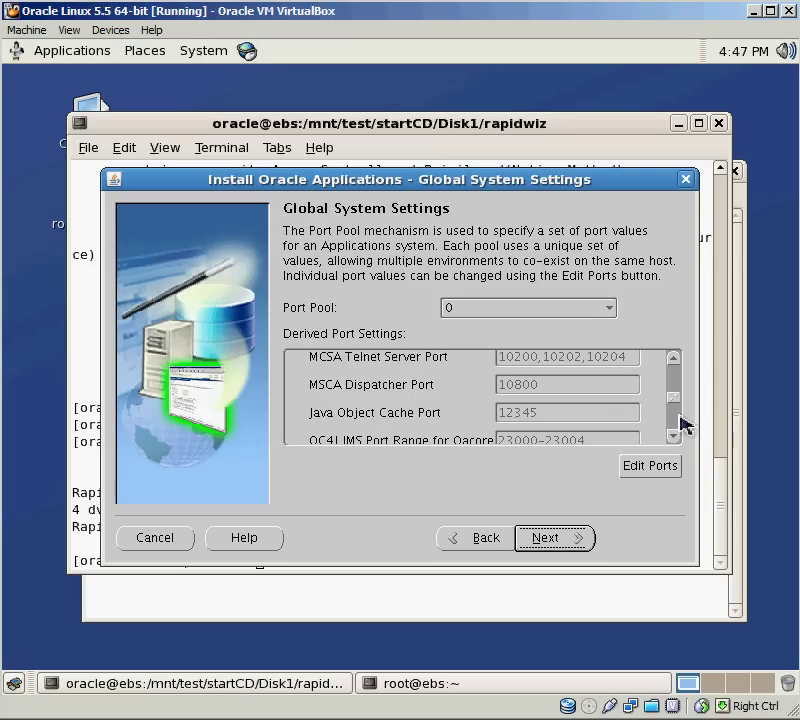
scroll(678, 443, "down", 5)
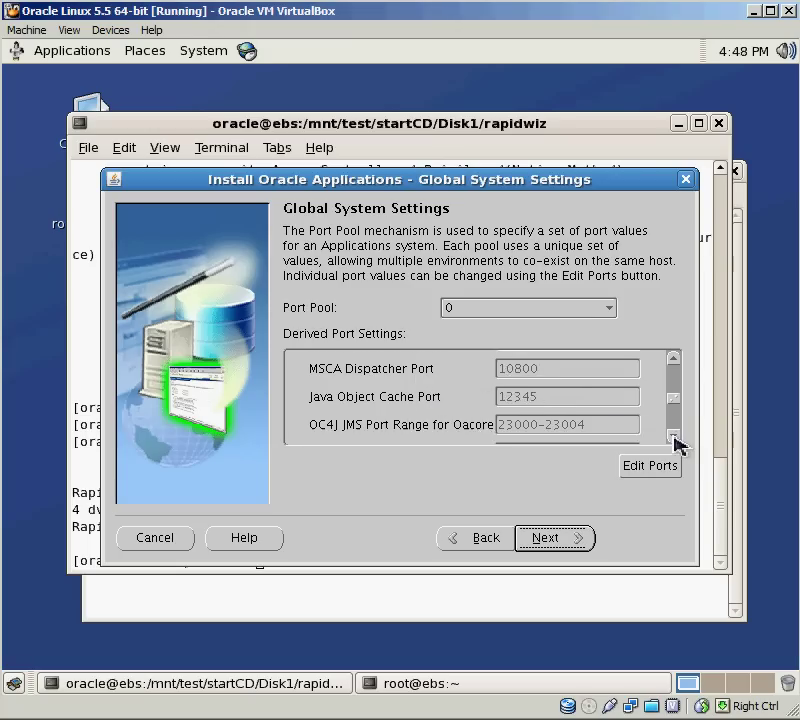
scroll(678, 443, "down", 6)
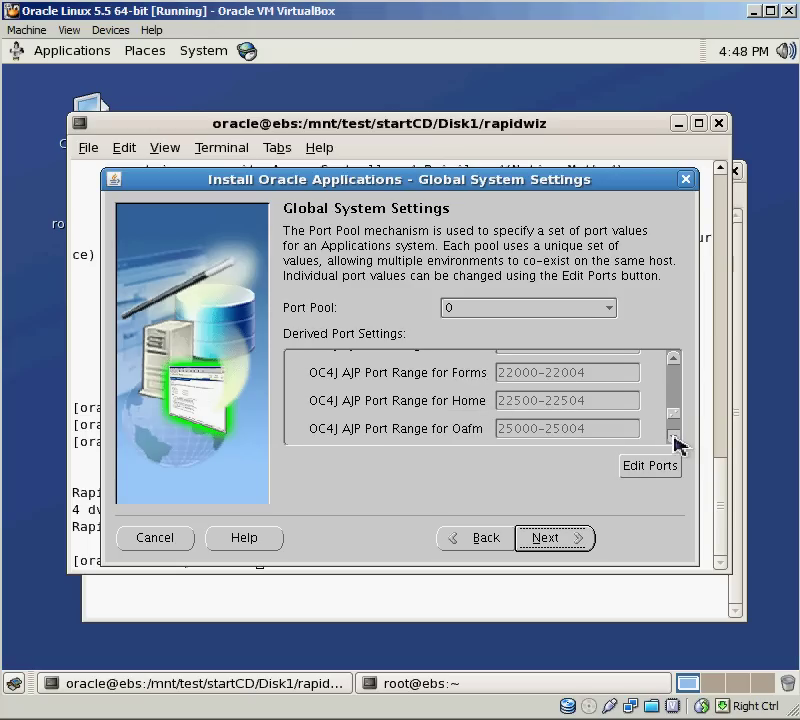
scroll(678, 443, "down", 3)
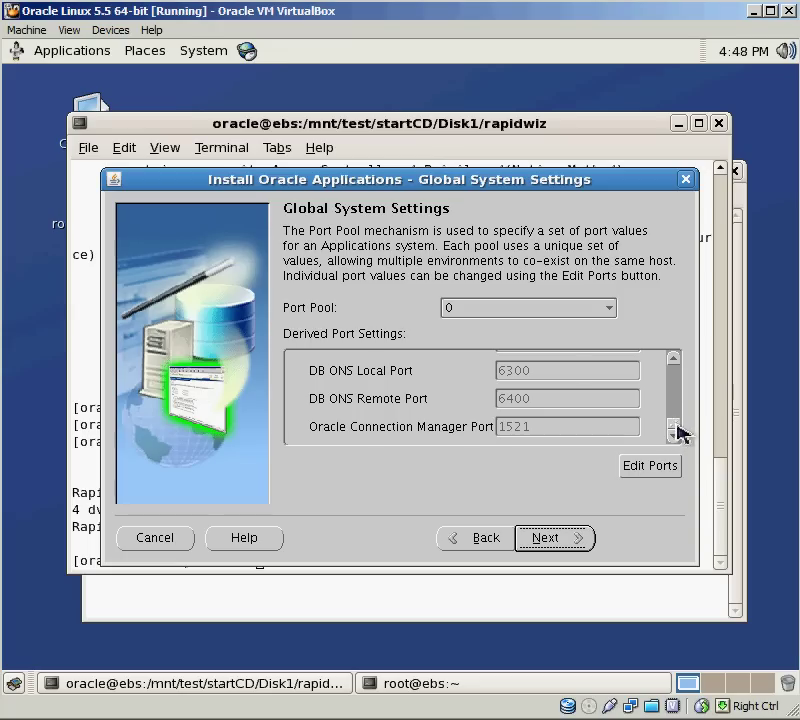
- Scroll the derived port settings list back up to the top
scroll(679, 402, "up", 5)
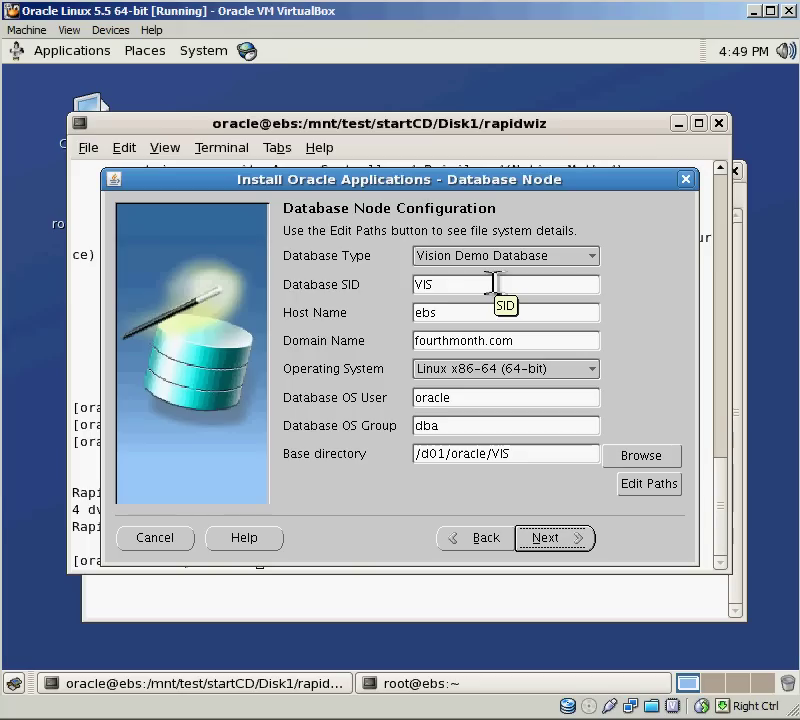
- Keep Vision Demo Database as the database type and select the host name field
left_click(596, 257)
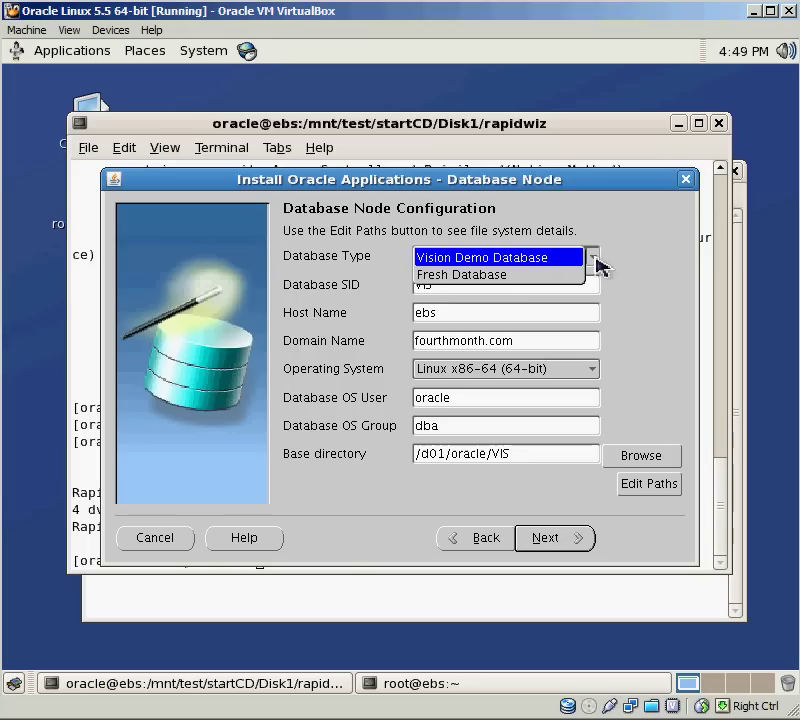
left_click(515, 259)
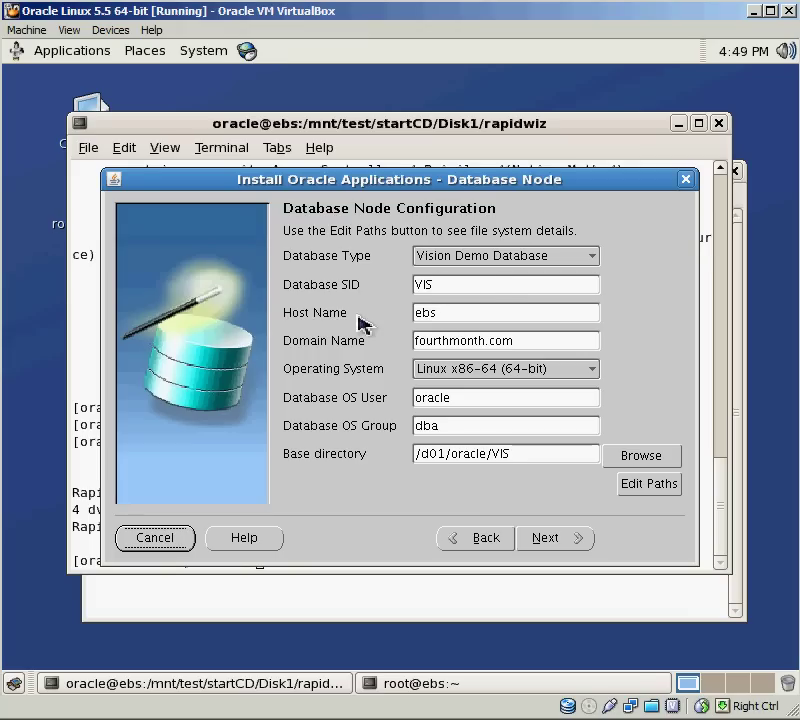
left_click(471, 315)
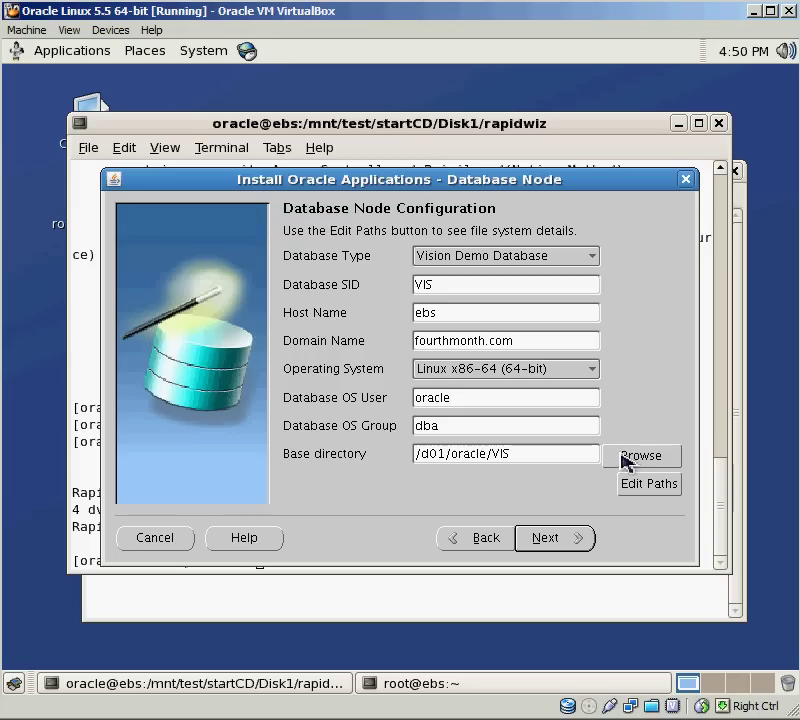
- Browse to /home/oracle/ebs as the database base directory and continue
left_click(625, 459)
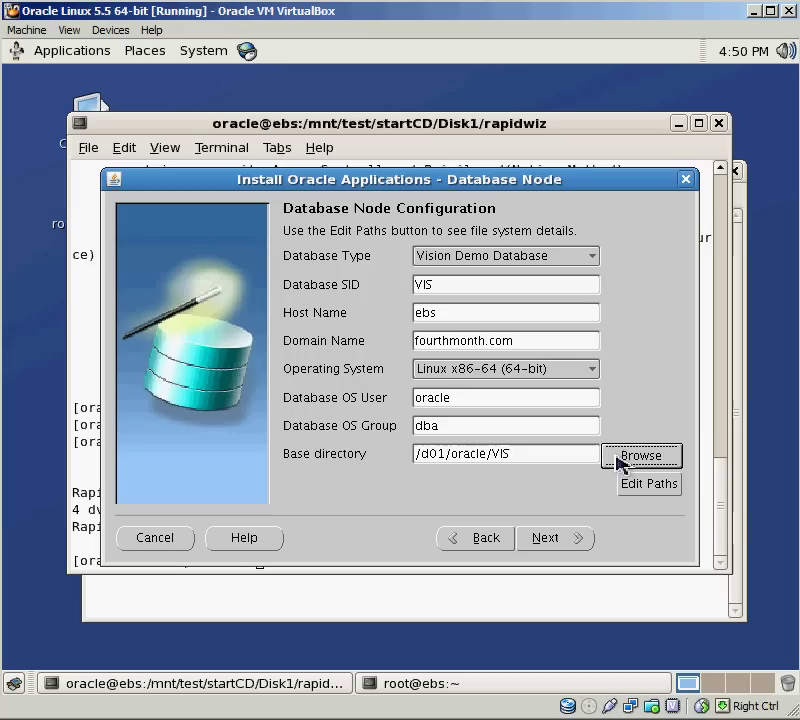
left_click(618, 461)
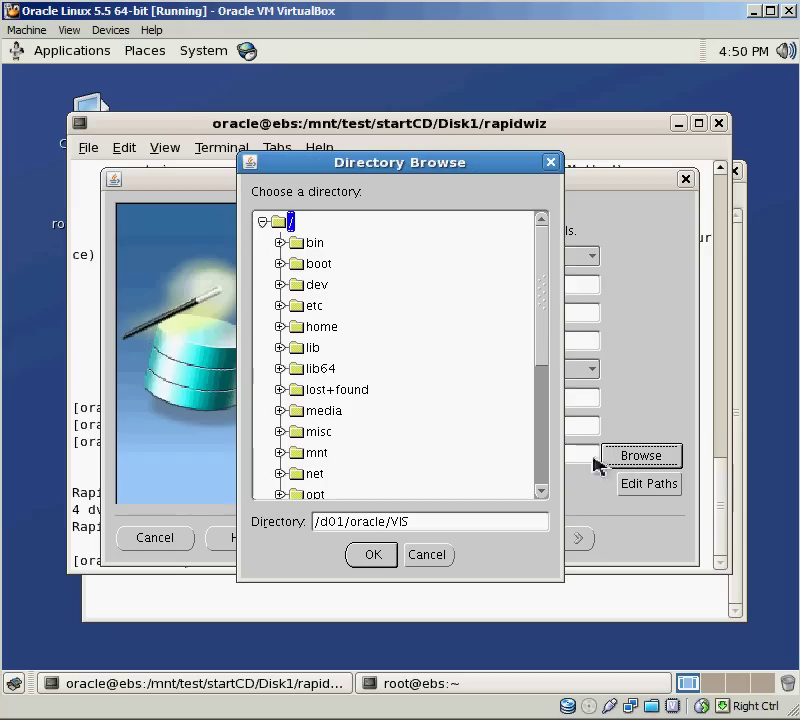
left_click(280, 326)
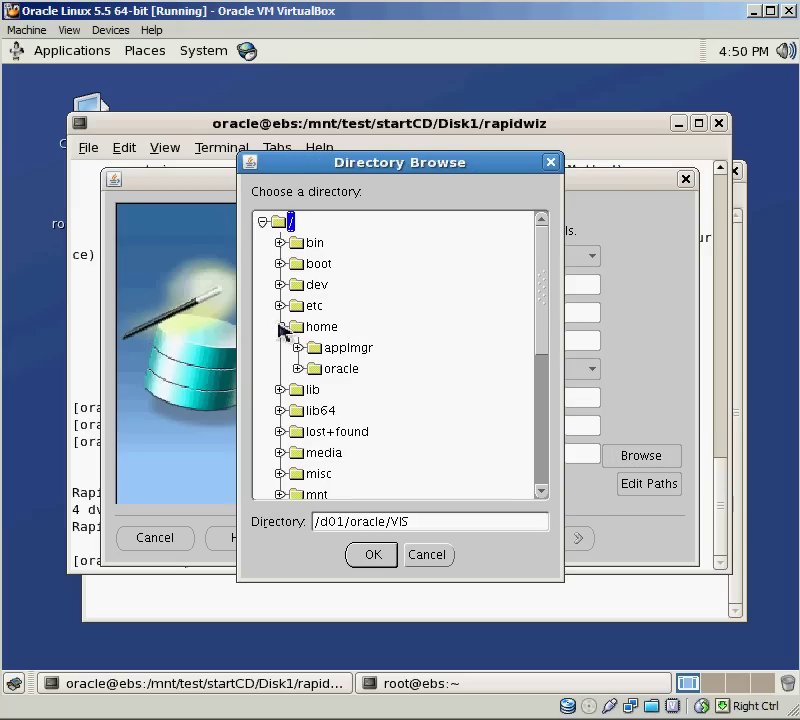
left_click(298, 368)
left_click(352, 431)
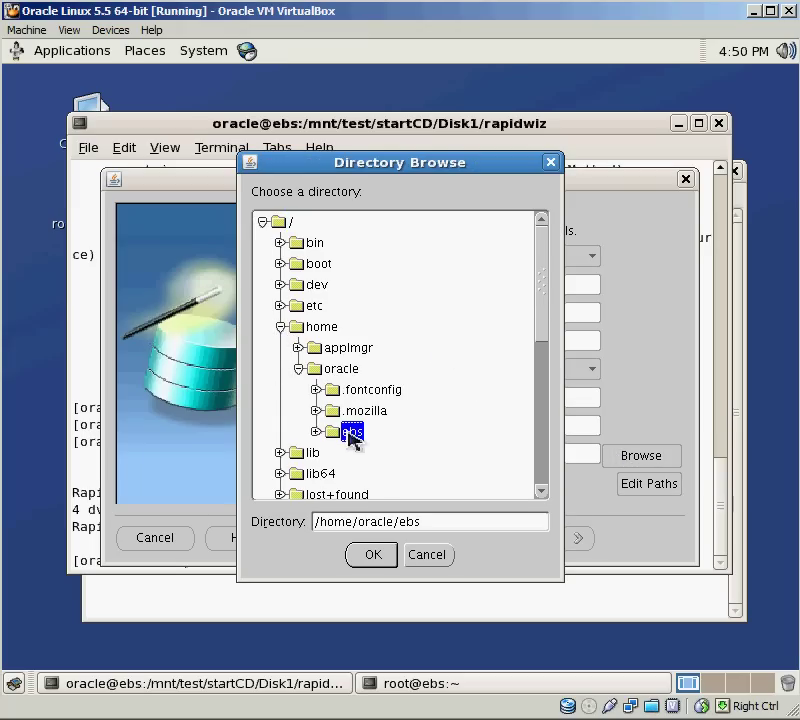
left_click(370, 556)
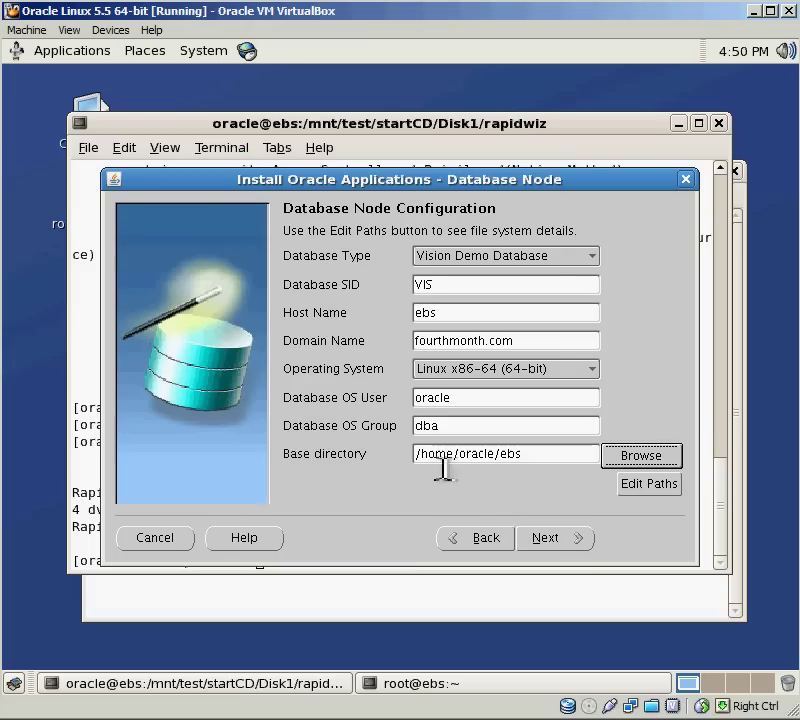
left_click(537, 540)
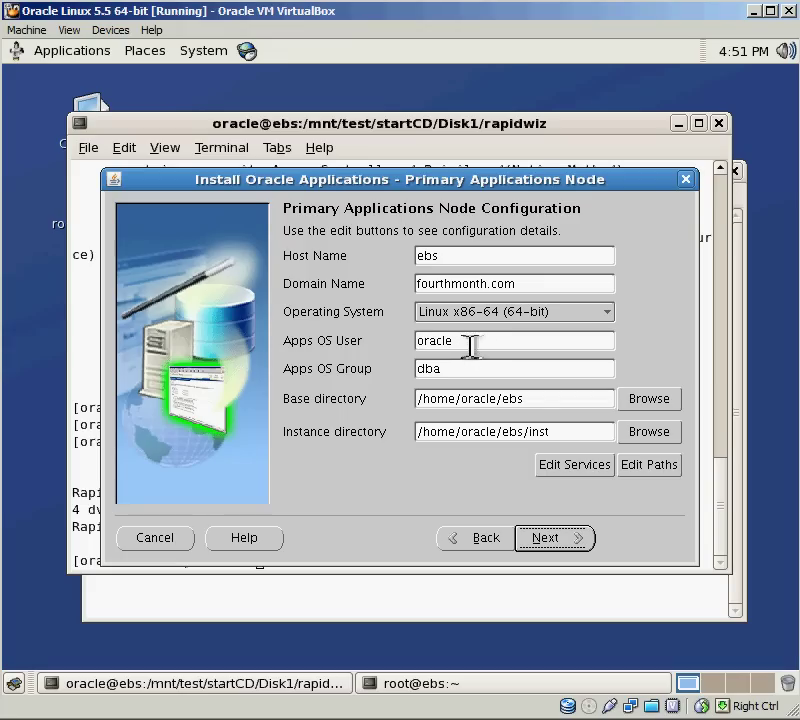
- Set Apps OS User and Apps OS Group to applmgr and continue
left_click_drag(468, 344, 395, 340)
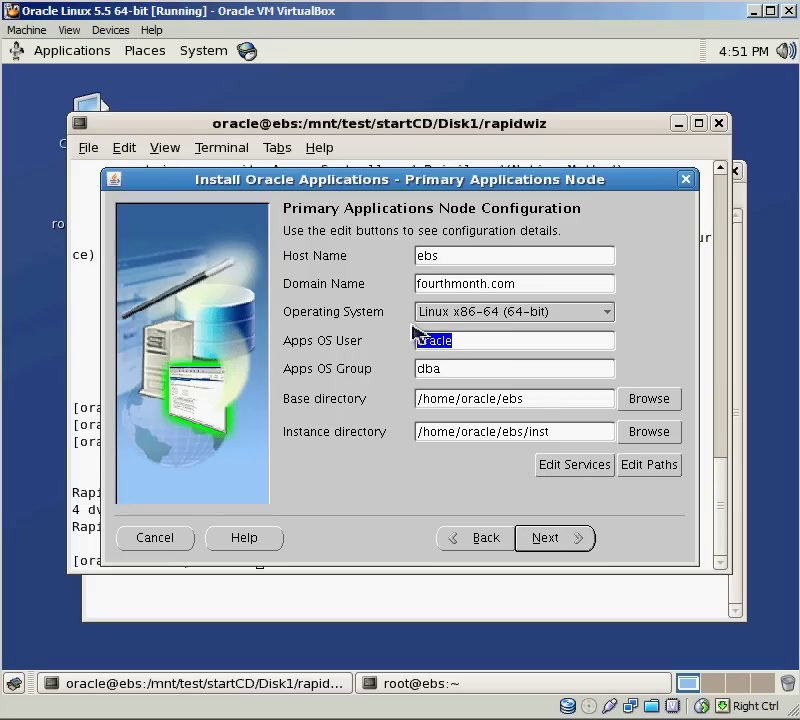
type("applmgr")
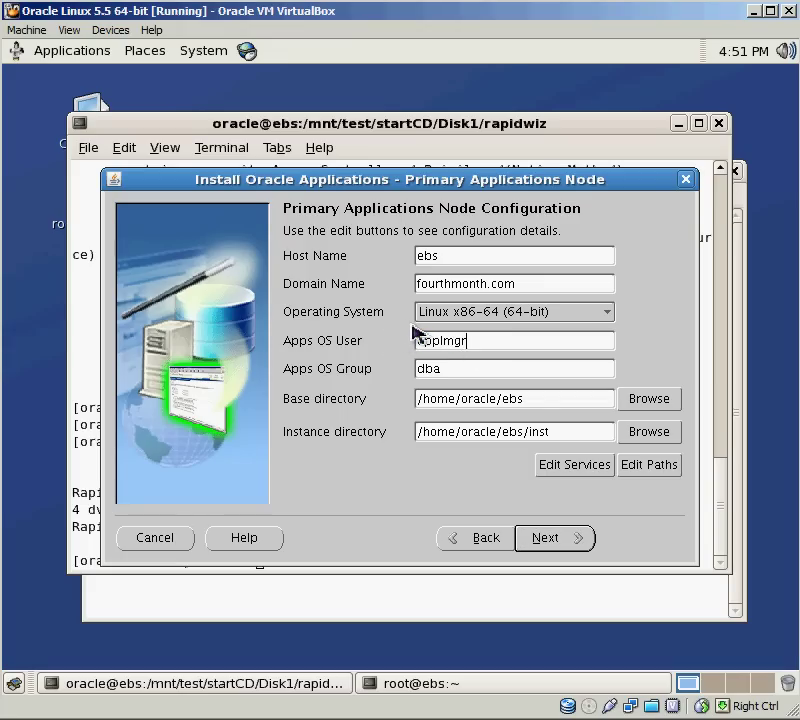
key("Tab")
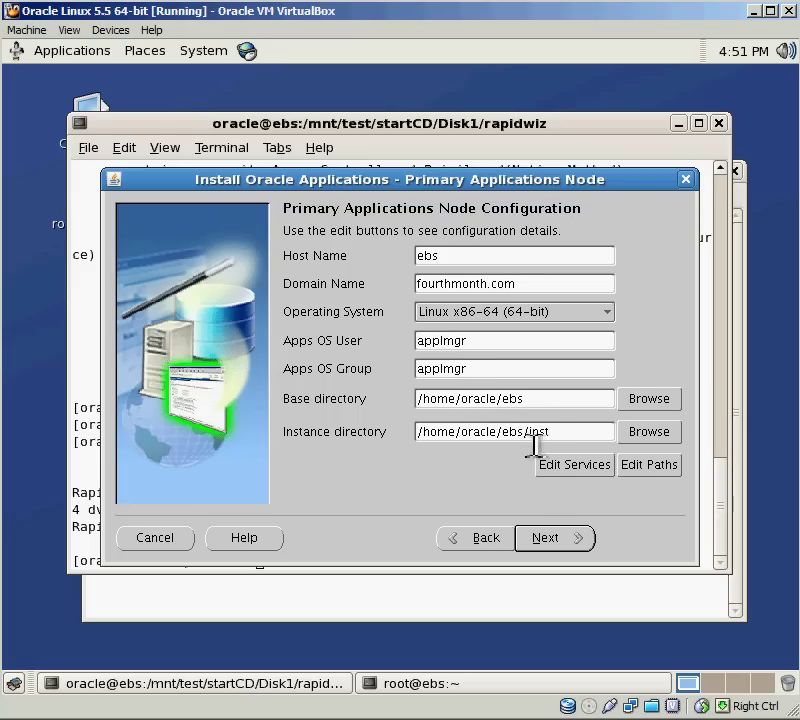
left_click(563, 539)
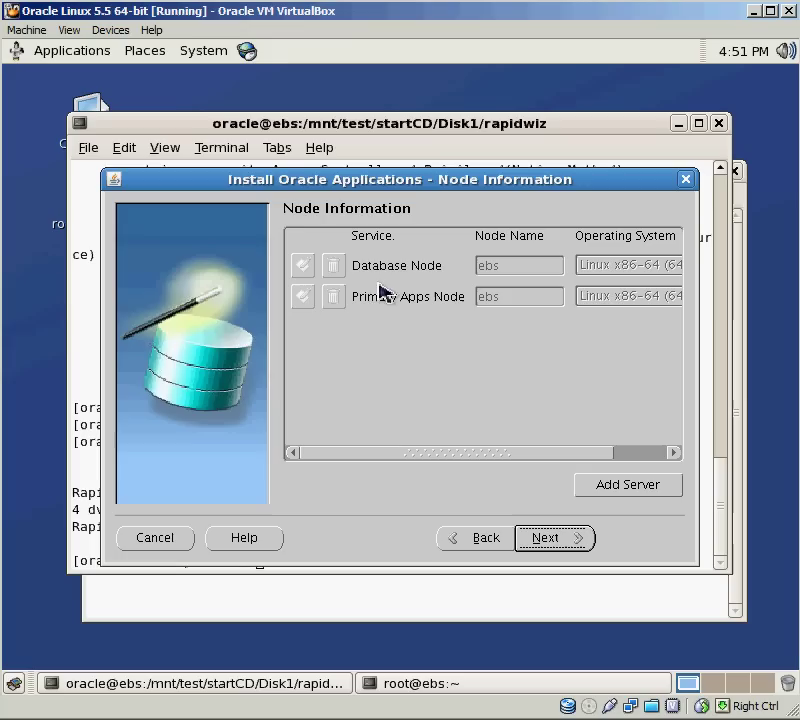
- Scroll the node table back left to show Database Node and Primary Apps Node on ebs
left_click(375, 460)
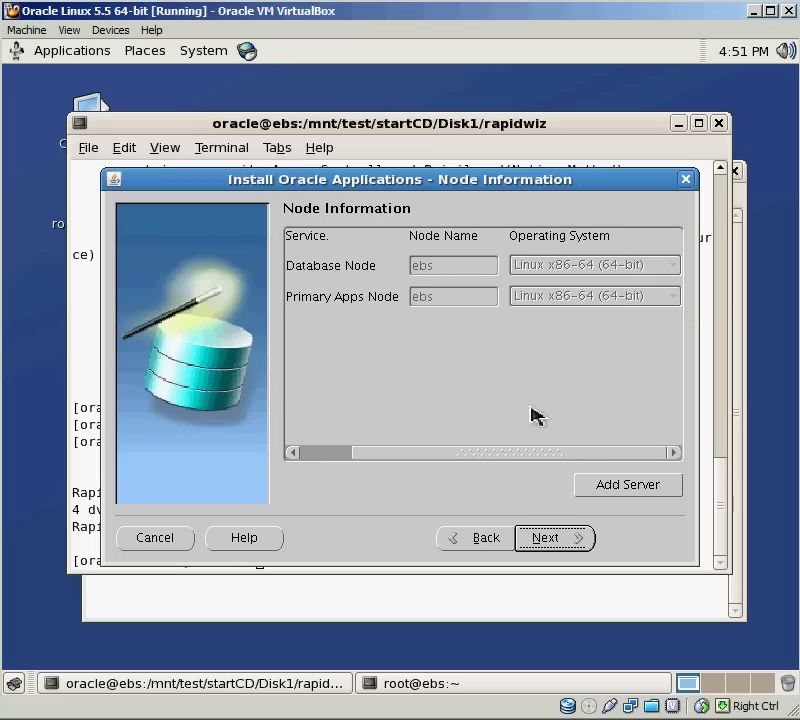
left_click_drag(430, 460, 309, 456)
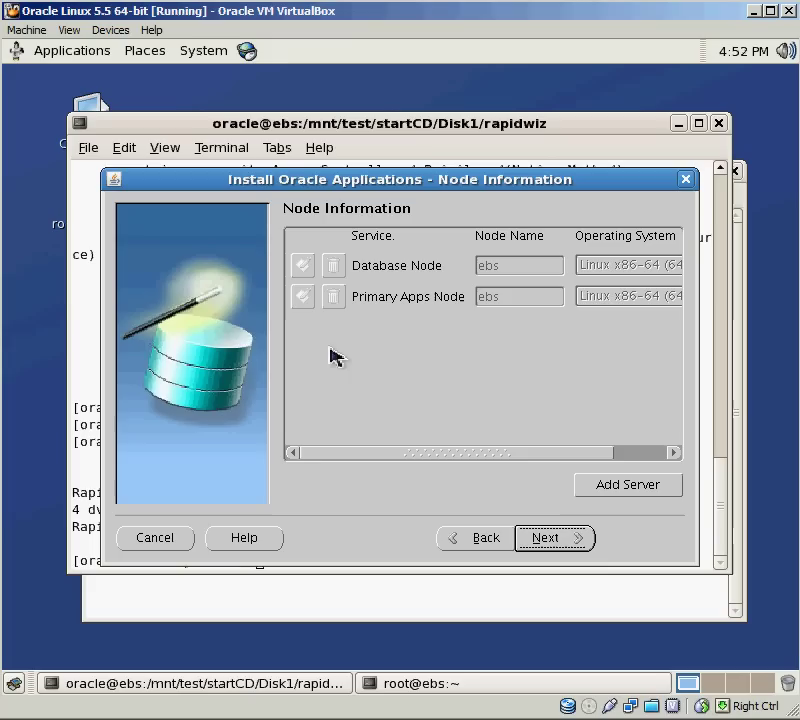
- Continue past Node Information and let the pre-install checks finish validating
left_click(568, 539)
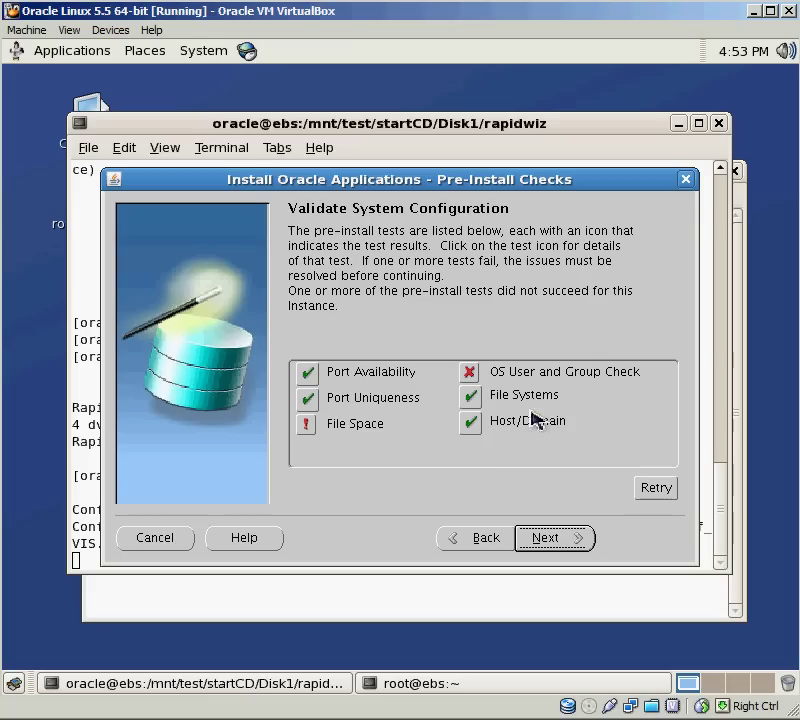
left_click(309, 425)
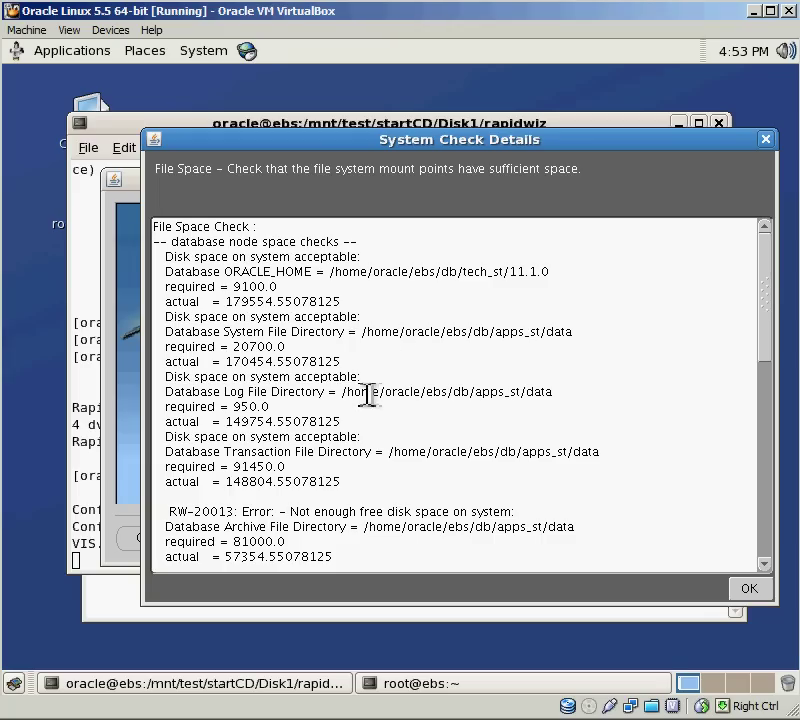
left_click(748, 589)
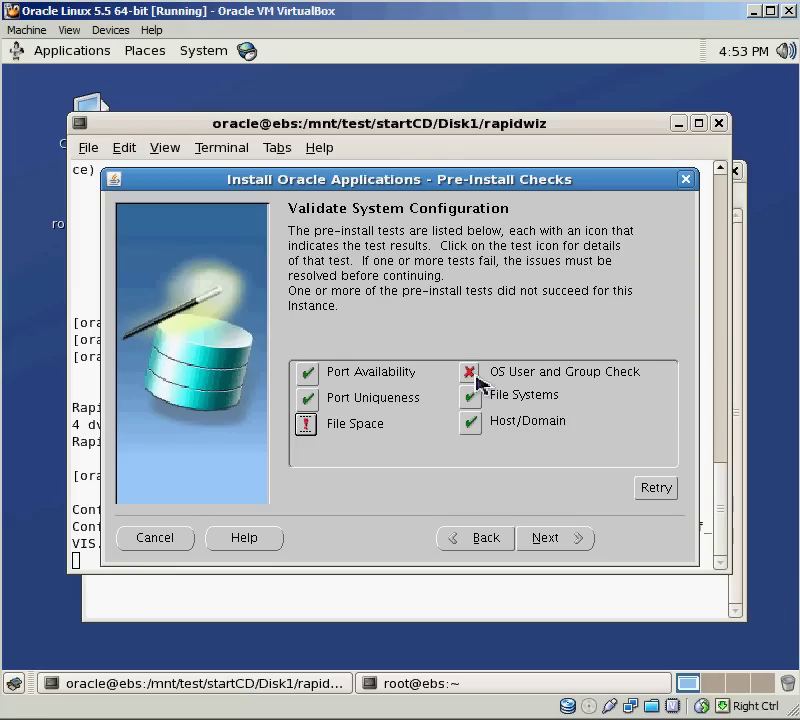
left_click(470, 373)
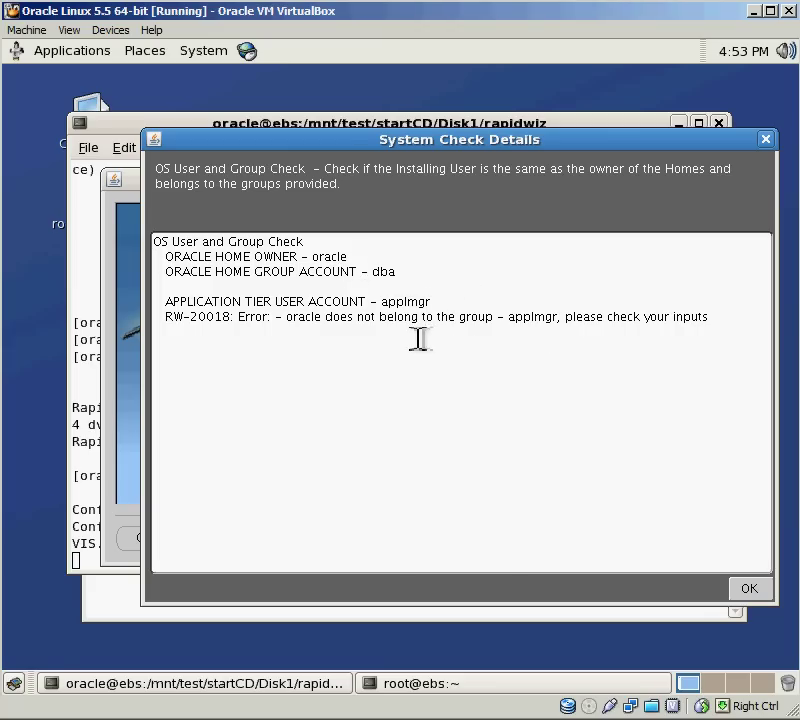
left_click(748, 589)
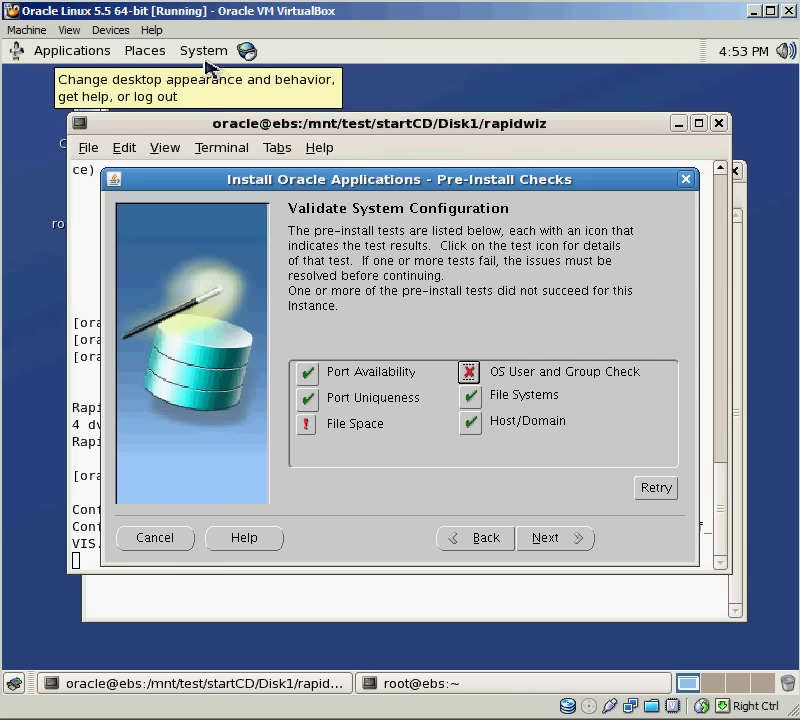
- Launch the Users and Groups administration tool from the System menu
left_click(204, 52)
mouse_move(216, 112)
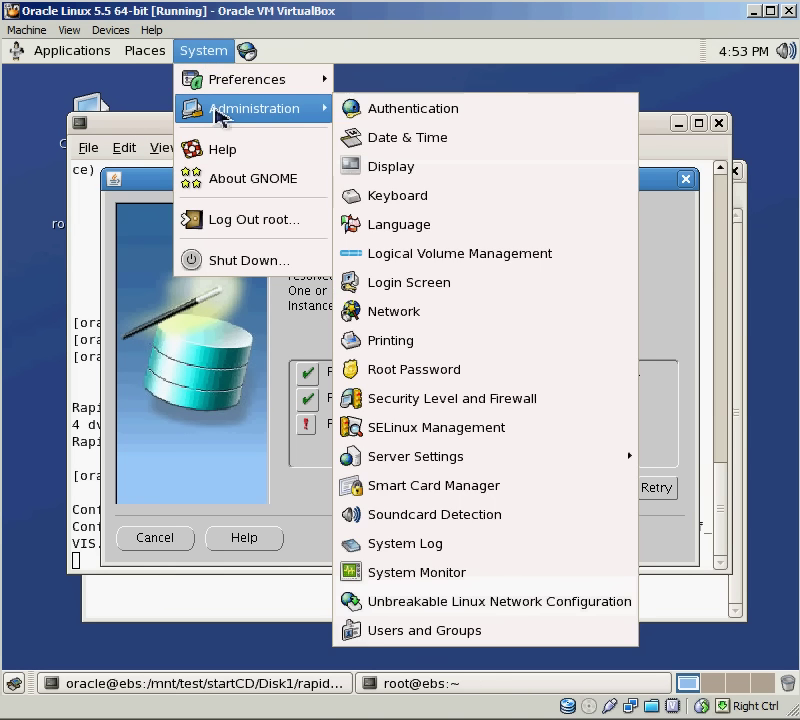
left_click(443, 631)
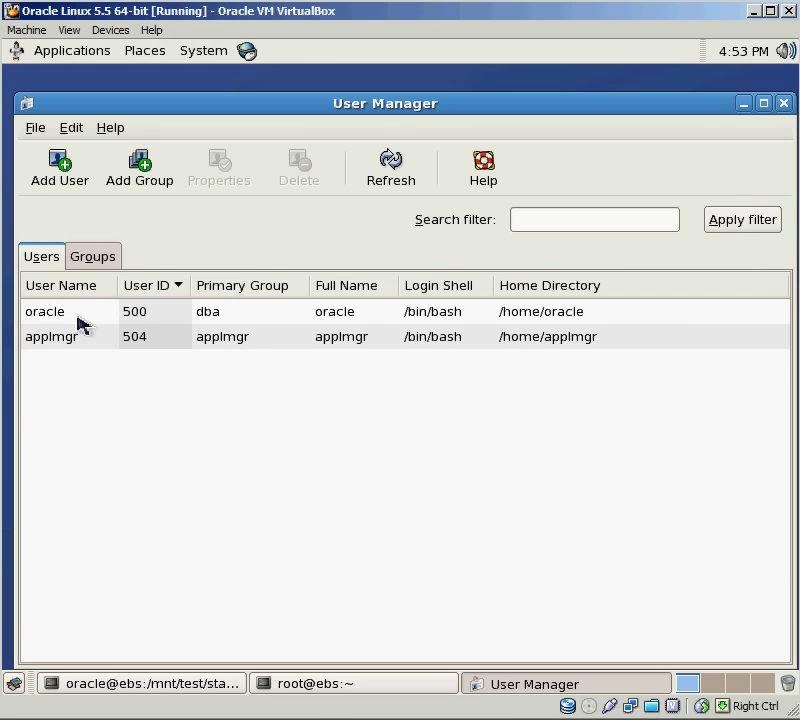
- Add the oracle user to the applmgr group, save, and quit the User Manager
left_click(68, 314)
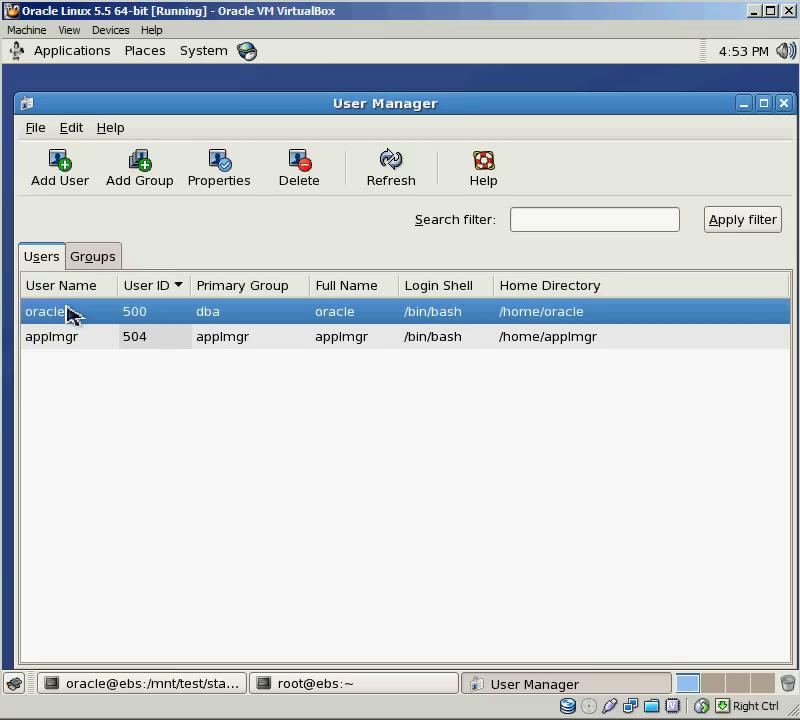
double_click(68, 314)
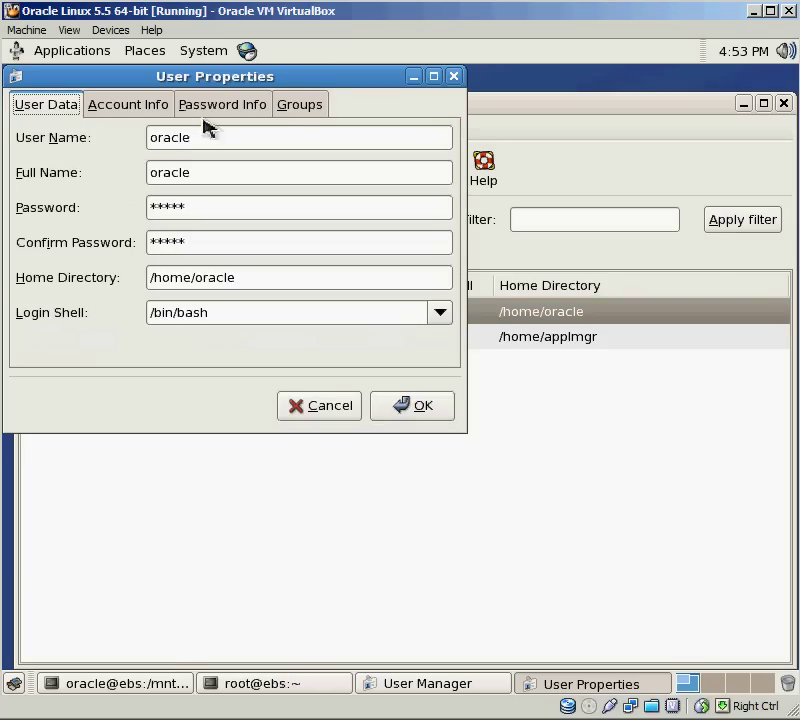
left_click(296, 105)
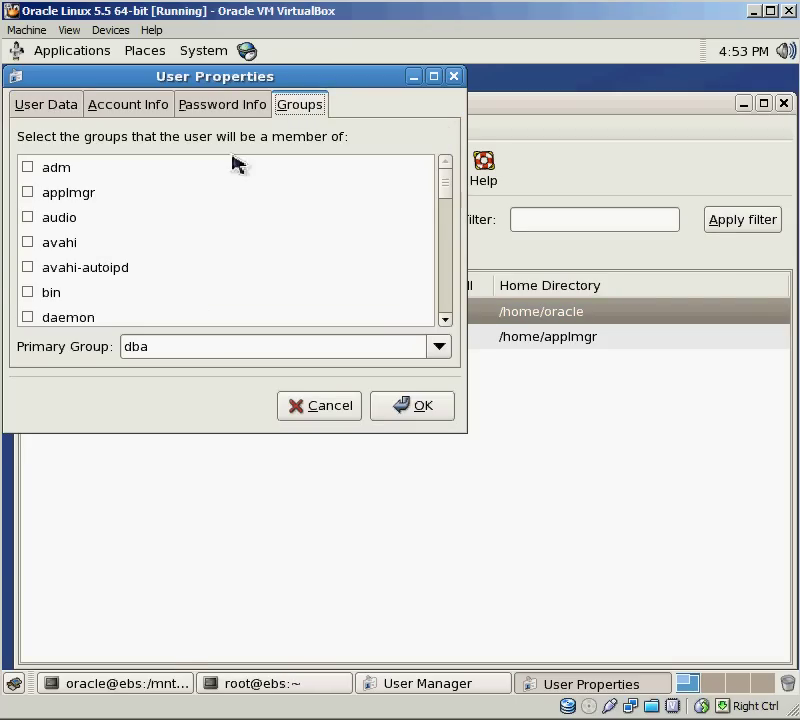
left_click(28, 193)
left_click(418, 406)
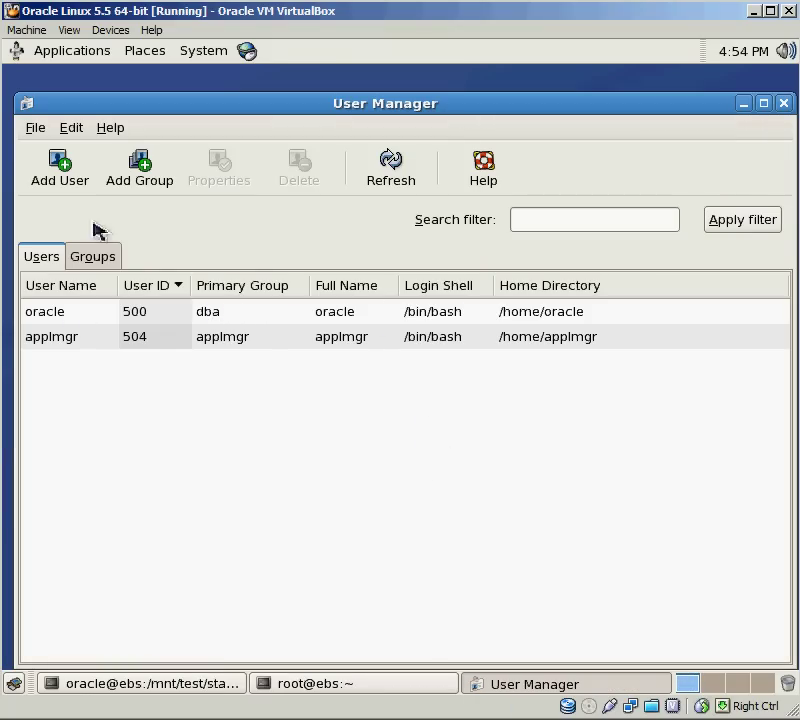
left_click(30, 130)
left_click(120, 295)
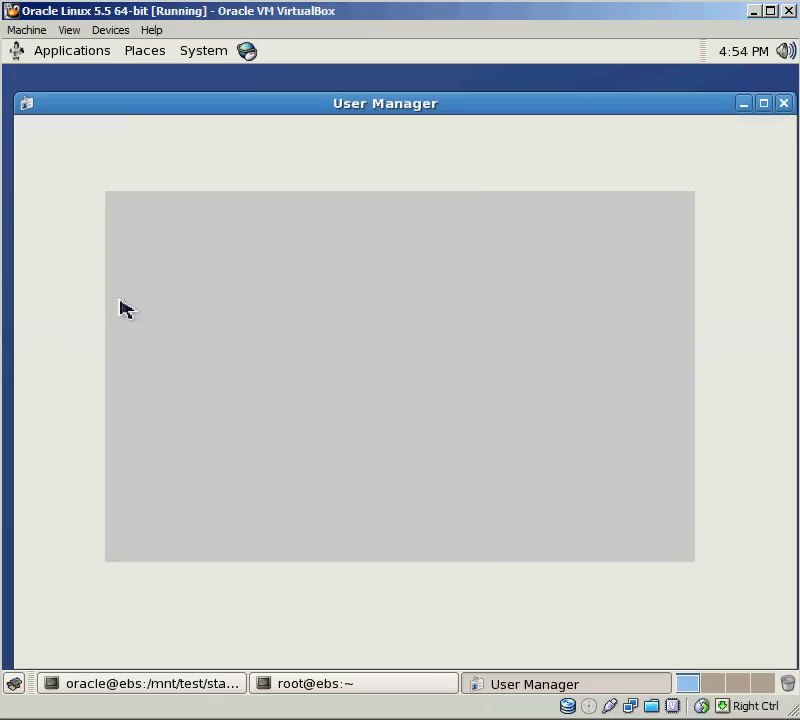
- Rerun the installer's pre-install checks and review the remaining File Space warning details
left_click(650, 490)
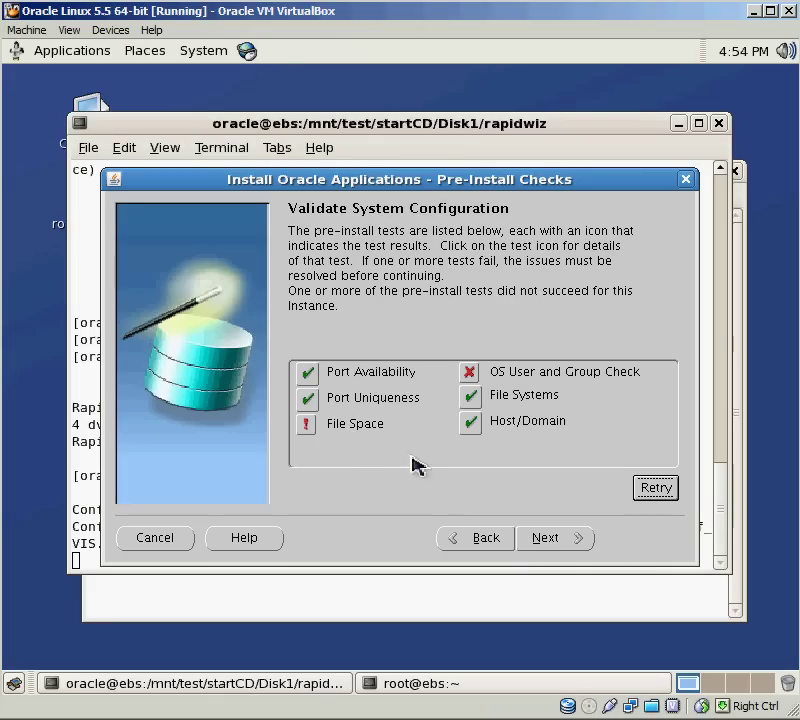
left_click(655, 487)
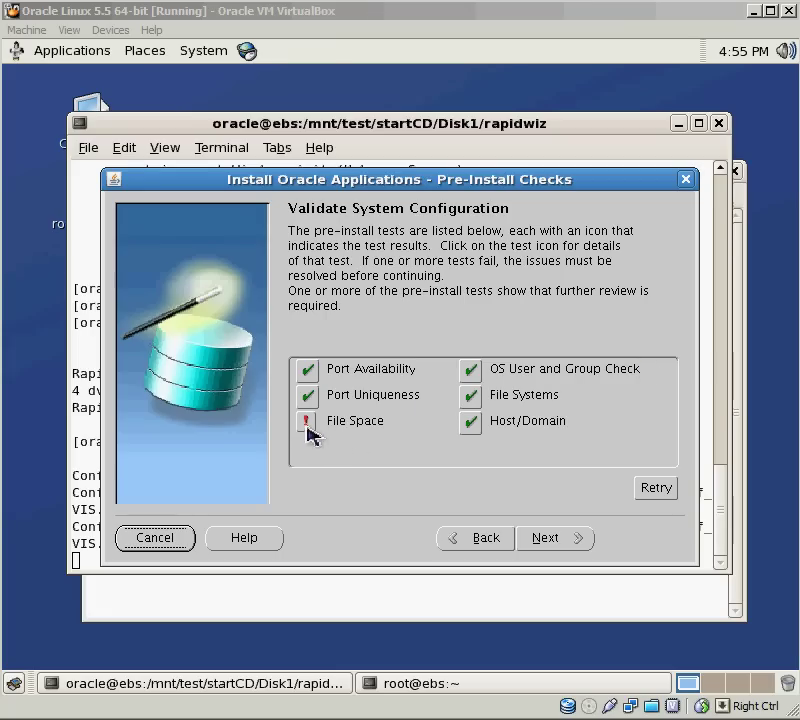
mouse_move(309, 432)
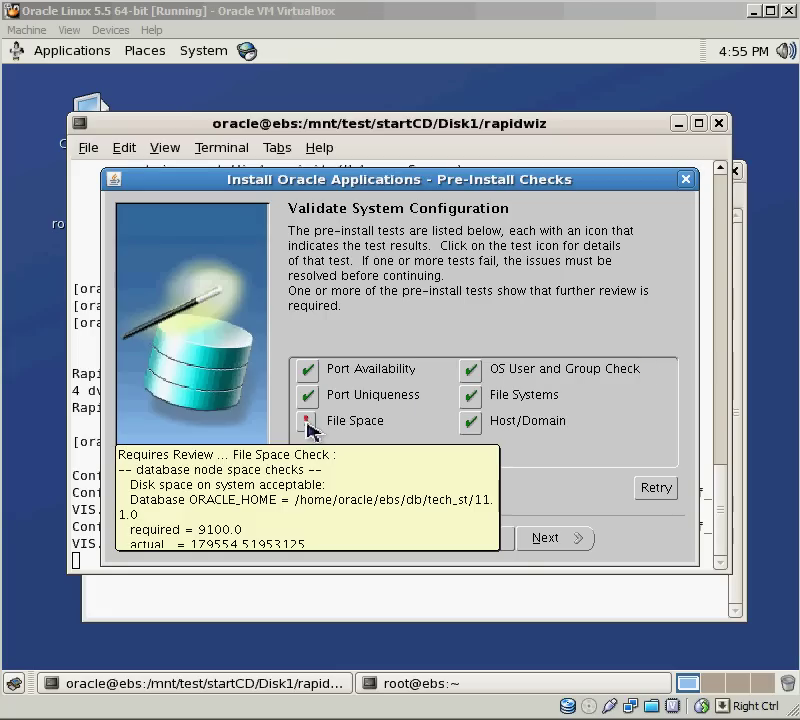